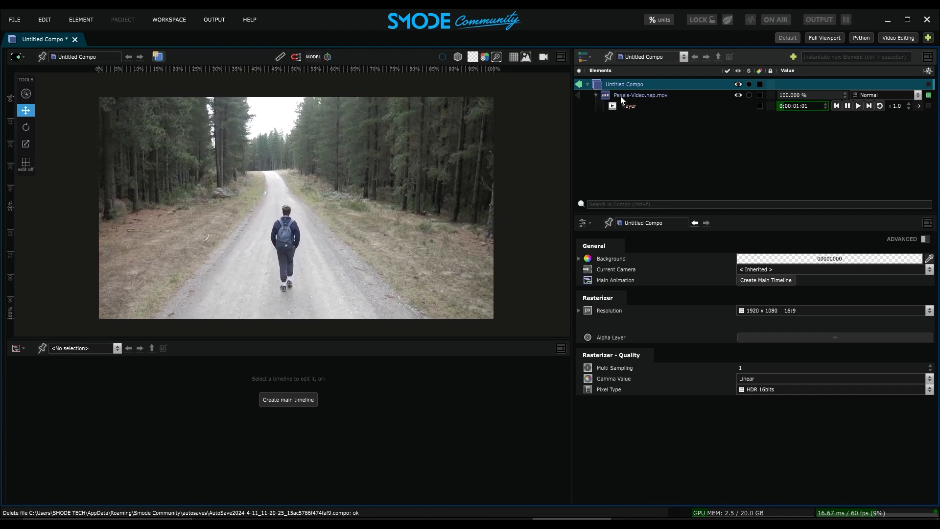
Add a Hue Saturation Luminance modifier to the Pexels-Video.hap.mov layer, with hue 60.2 deg, saturation 49.7 % and luminance 17.2 %
{"action": "right_click", "coordinate": [623, 99]}
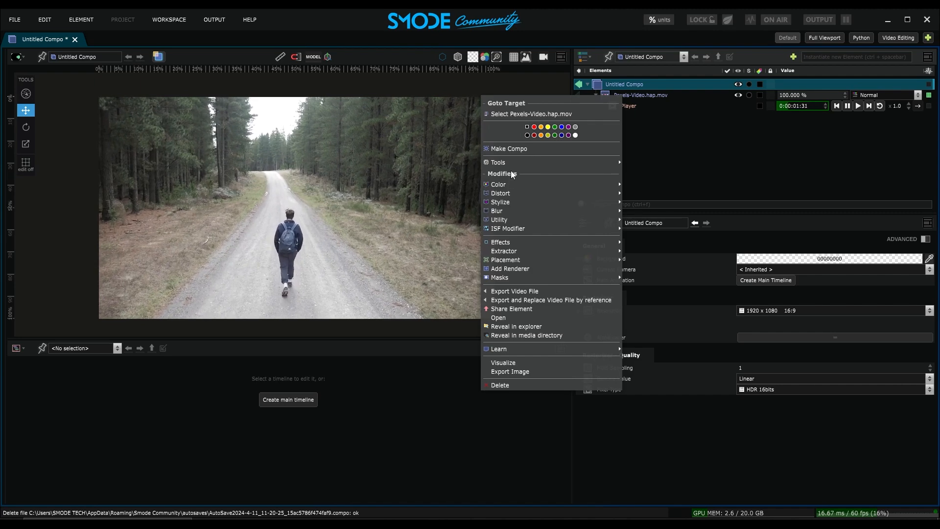
{"action": "mouse_move", "coordinate": [497, 187]}
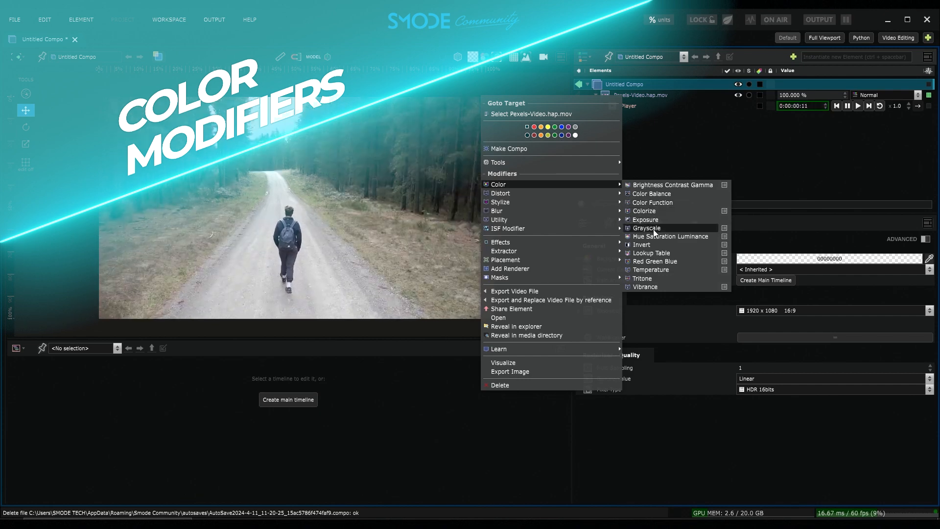
{"action": "left_click", "coordinate": [645, 237]}
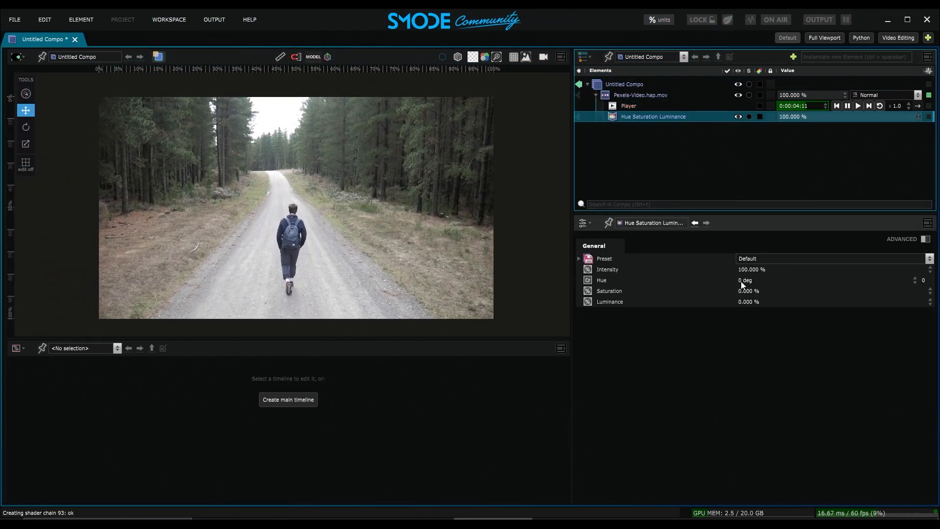
{"action": "left_click_drag", "start_coordinate": [748, 284], "coordinate": [764, 284]}
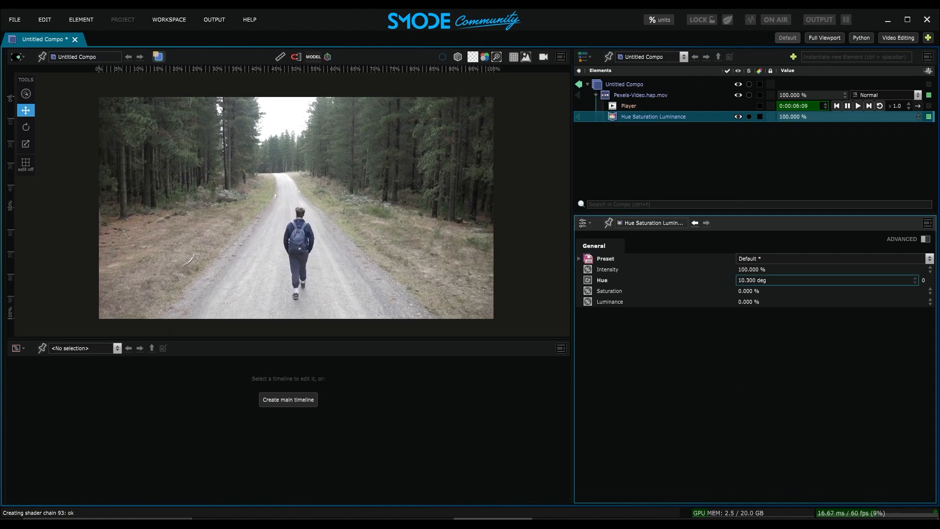
{"action": "left_click_drag", "start_coordinate": [830, 290], "coordinate": [834, 291]}
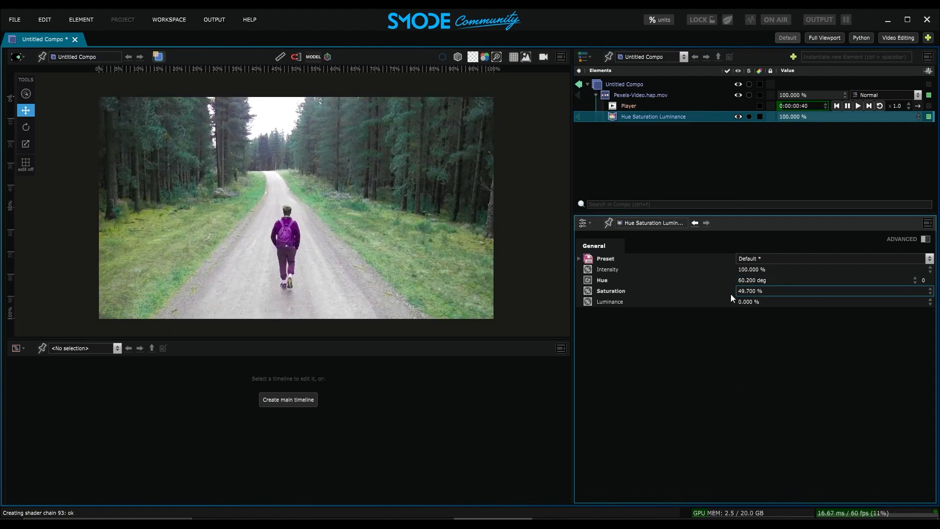
{"action": "left_click_drag", "start_coordinate": [747, 302], "coordinate": [682, 209]}
Delete the Hue Saturation Luminance modifier from the video layer
{"action": "left_click", "coordinate": [640, 120]}
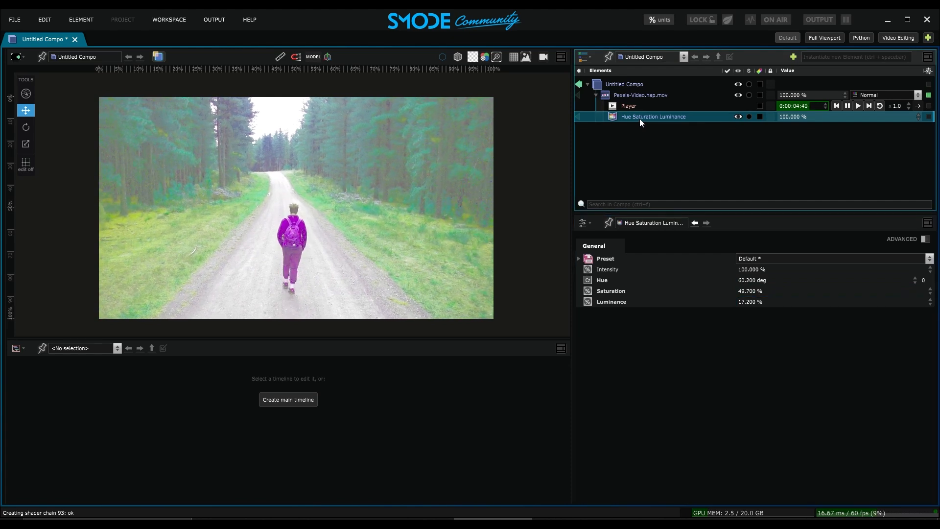
{"action": "key", "text": "Delete"}
{"action": "key", "text": "Return"}
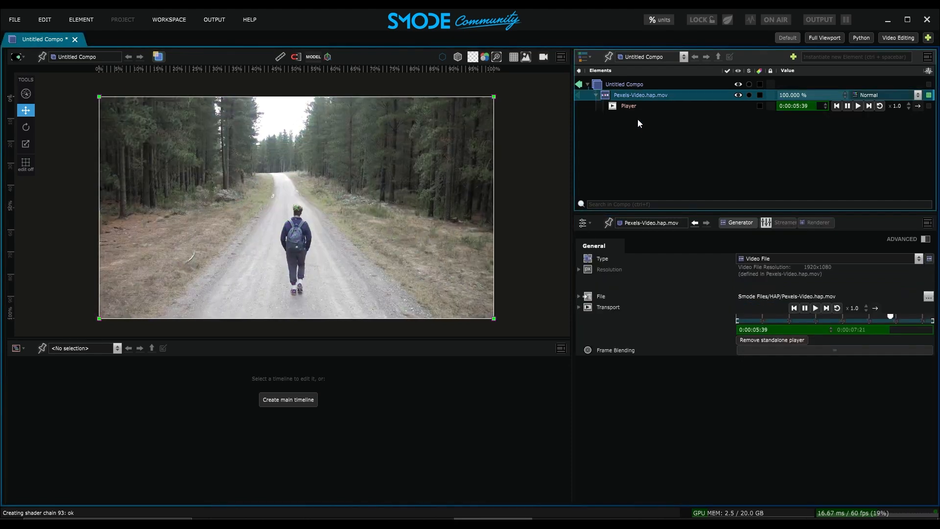
Try the Invert color modifier on the video layer and delete it again
{"action": "right_click", "coordinate": [631, 95]}
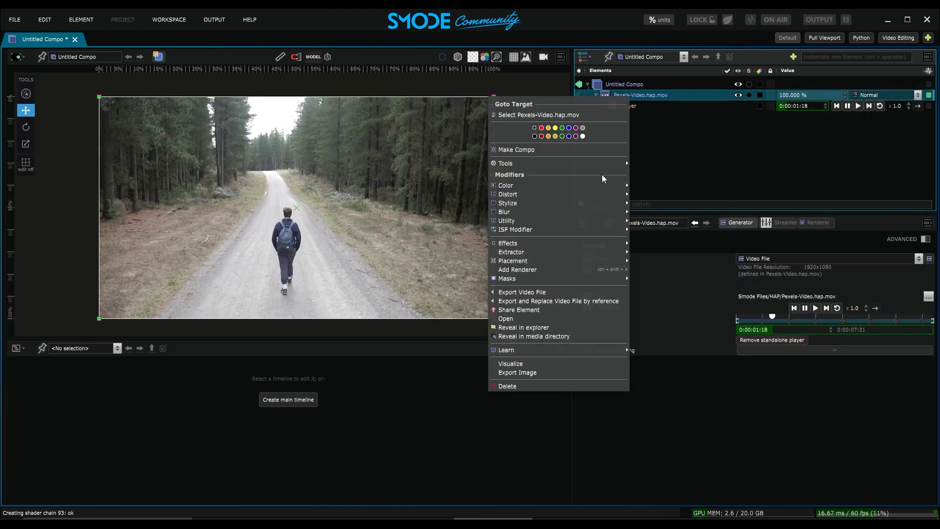
{"action": "mouse_move", "coordinate": [592, 185]}
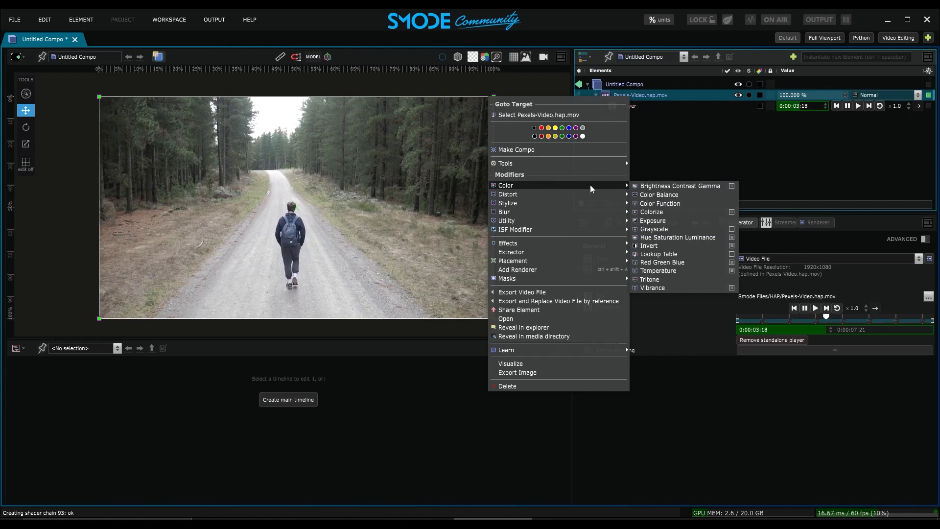
{"action": "left_click", "coordinate": [649, 245]}
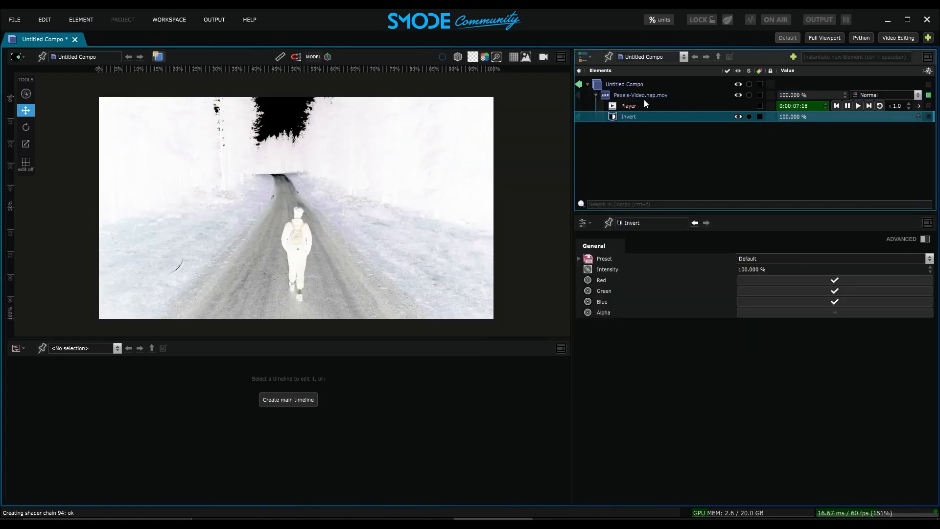
{"action": "key", "text": "Delete"}
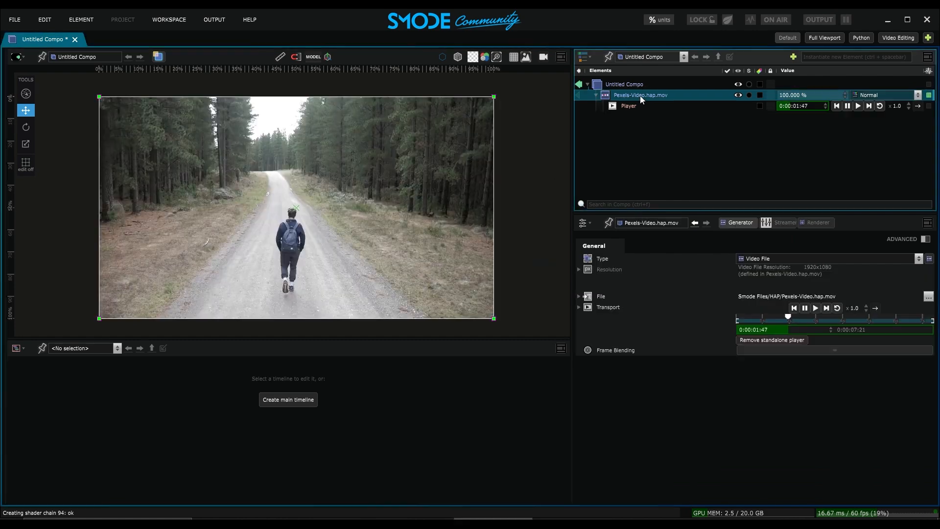
Add a Vibrance color modifier to the Pexels-Video.hap.mov layer
{"action": "right_click", "coordinate": [638, 95]}
{"action": "mouse_move", "coordinate": [595, 185]}
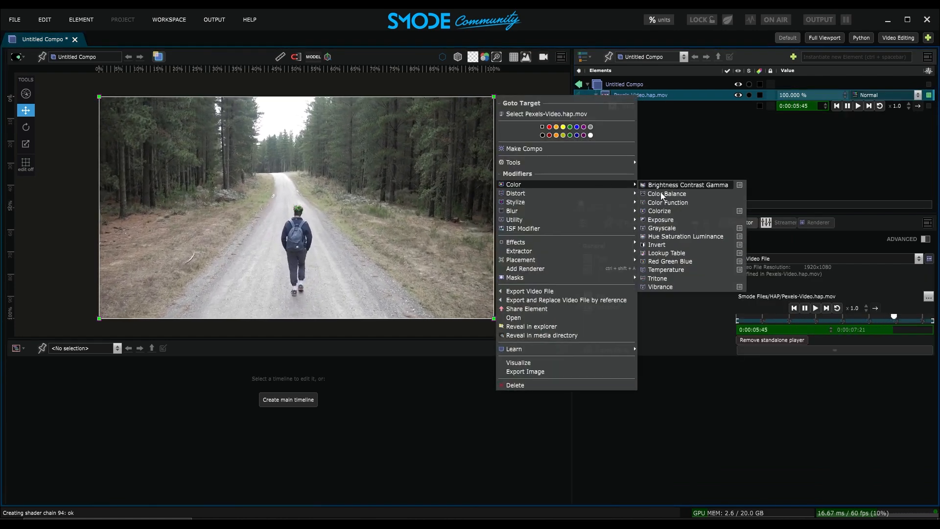
{"action": "left_click", "coordinate": [661, 287]}
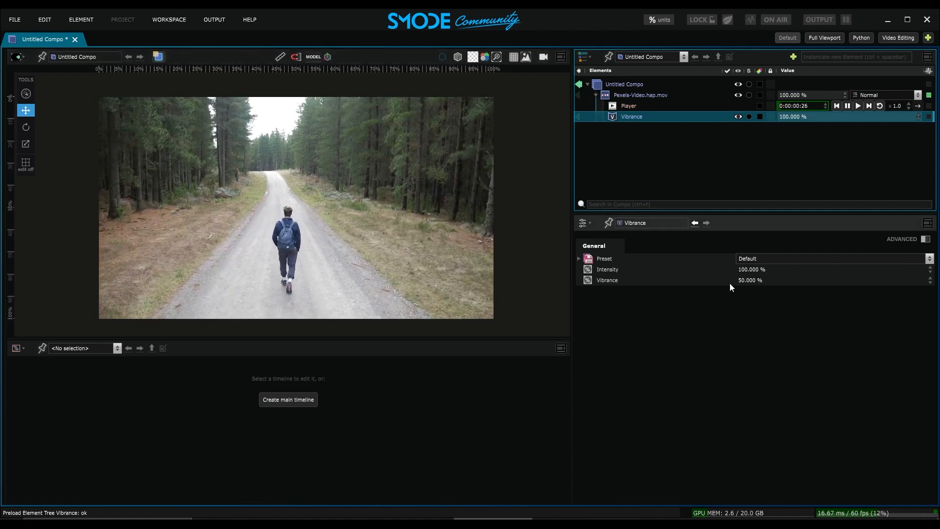
Add a Color Function modifier to the video layer and set its Color Level input gamma to 0.5509
{"action": "right_click", "coordinate": [661, 96]}
{"action": "mouse_move", "coordinate": [627, 183]}
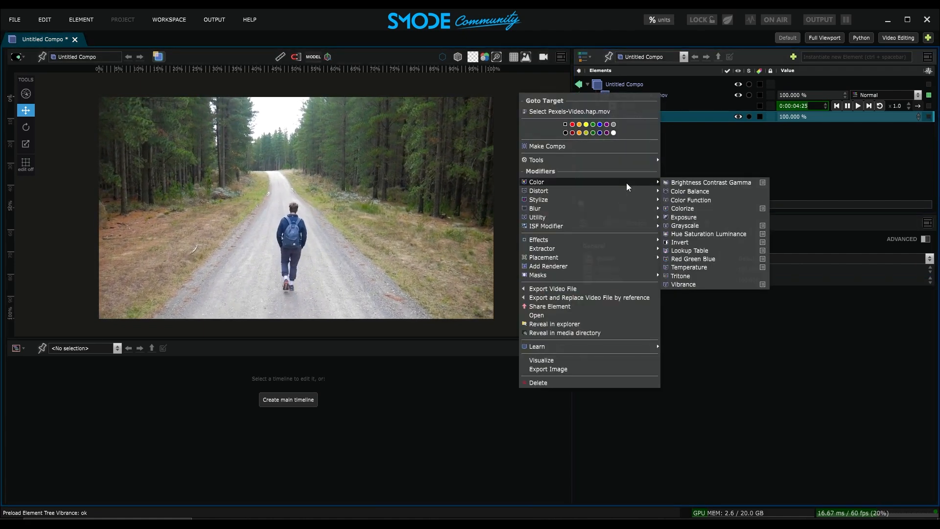
{"action": "left_click", "coordinate": [692, 197]}
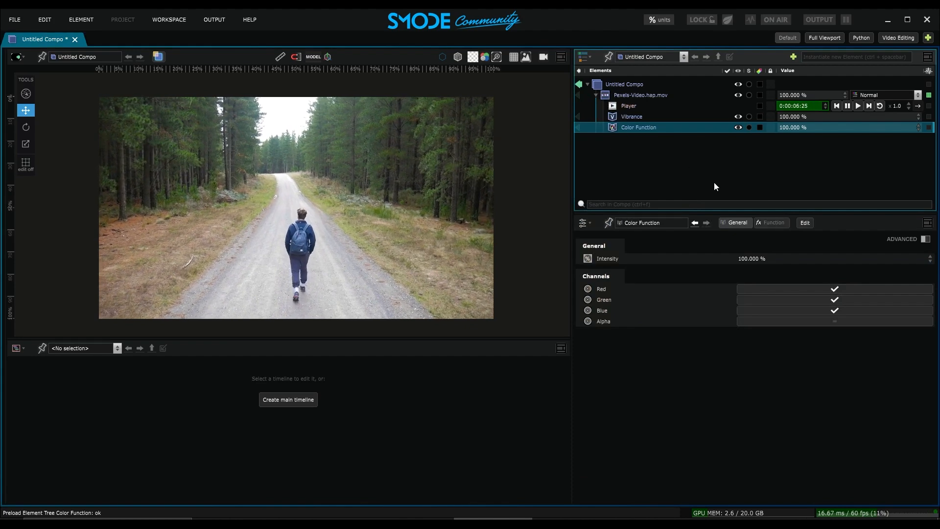
{"action": "left_click", "coordinate": [779, 223]}
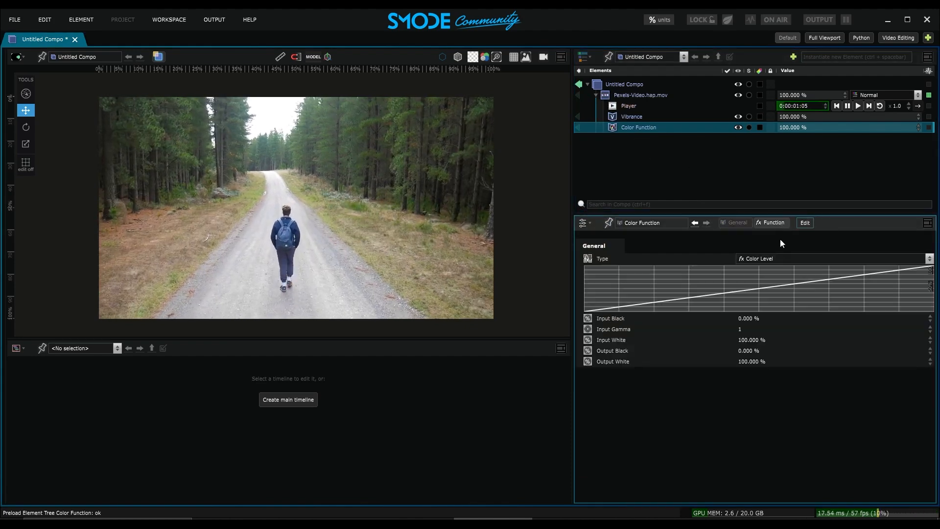
{"action": "left_click_drag", "start_coordinate": [749, 331], "coordinate": [715, 331]}
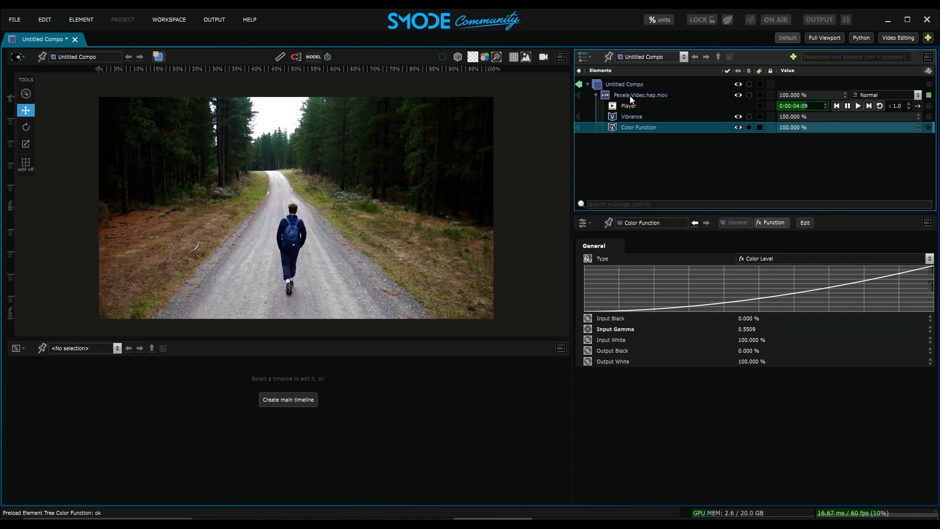
Add a 2D Transform distort modifier to the video layer, with scale 42.2 %, rotation 27.2 deg and all wrap modes set to Transparent
{"action": "right_click", "coordinate": [631, 99]}
{"action": "mouse_move", "coordinate": [572, 194]}
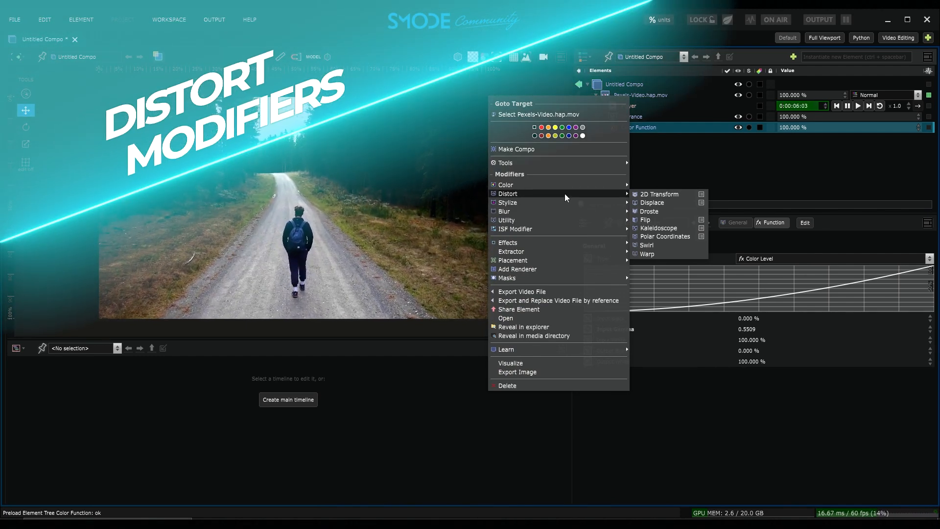
{"action": "left_click", "coordinate": [658, 195]}
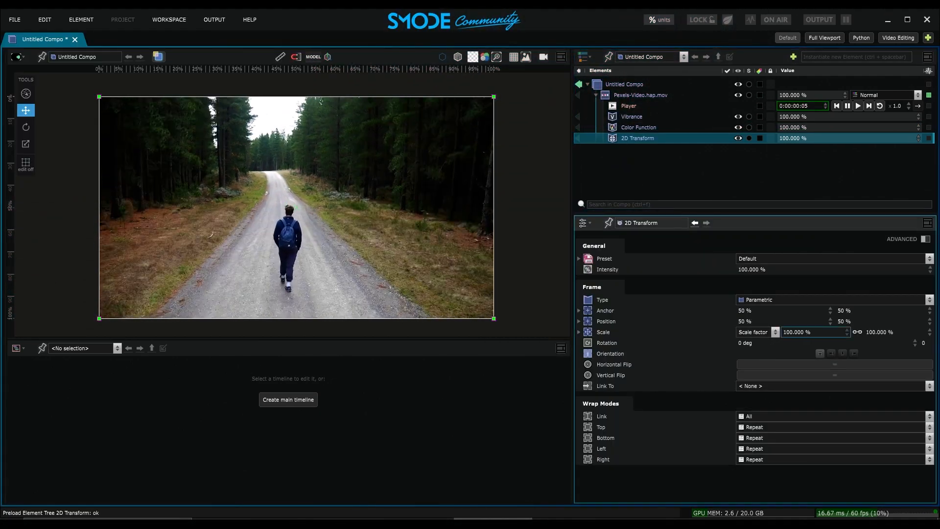
{"action": "left_click_drag", "start_coordinate": [789, 332], "coordinate": [734, 333]}
{"action": "left_click_drag", "start_coordinate": [789, 343], "coordinate": [823, 342]}
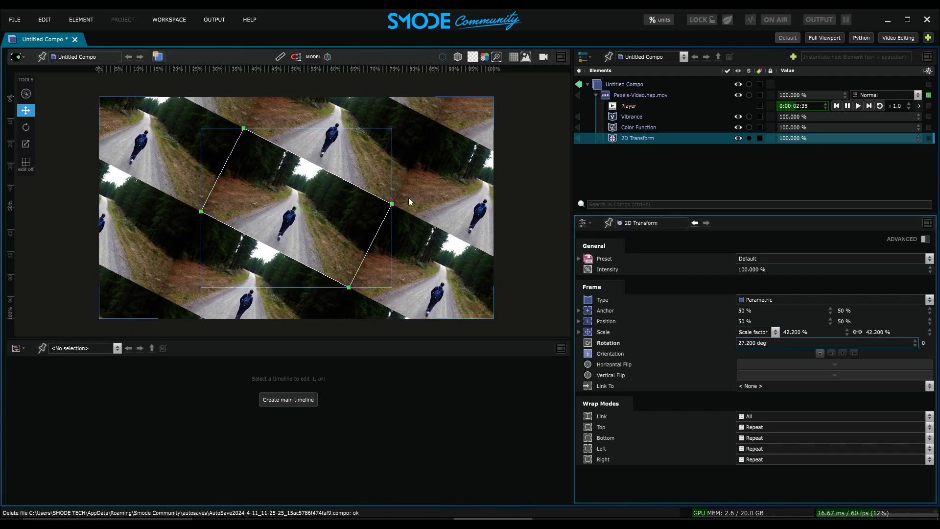
{"action": "left_click", "coordinate": [754, 428]}
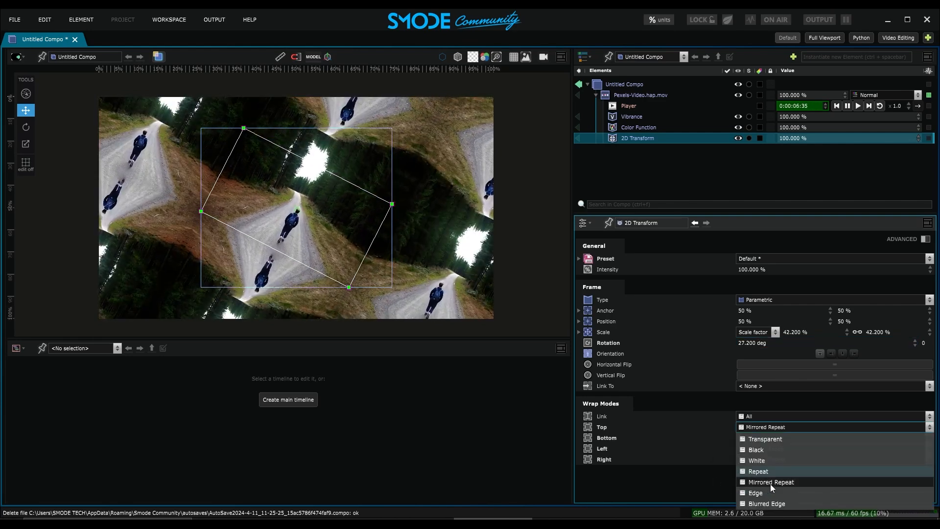
{"action": "left_click", "coordinate": [753, 439]}
Delete the 2D Transform modifier from the video layer
{"action": "left_click", "coordinate": [656, 138]}
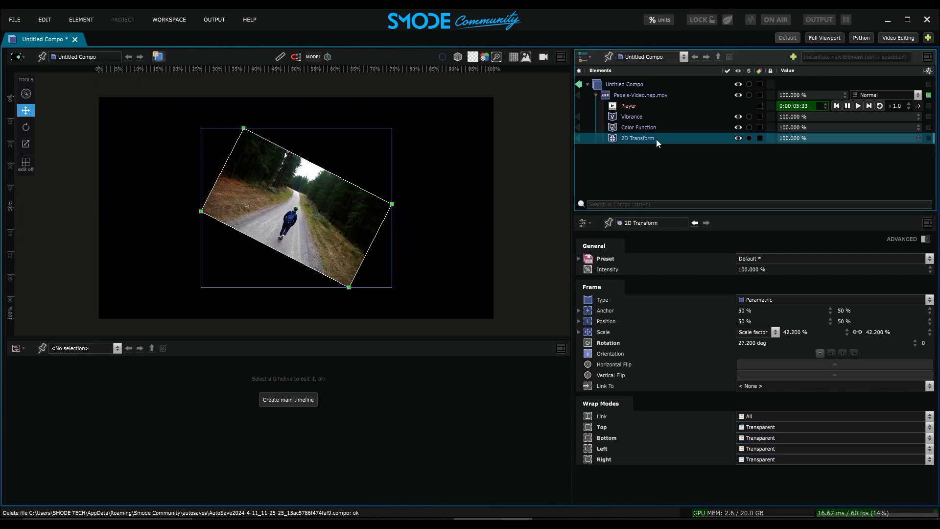
{"action": "key", "text": "Delete"}
{"action": "key", "text": "Return"}
Try a Kaleidoscope distort modifier on the video layer with its center at 9.1 % and 18.7 %, and delete it again
{"action": "right_click", "coordinate": [639, 98]}
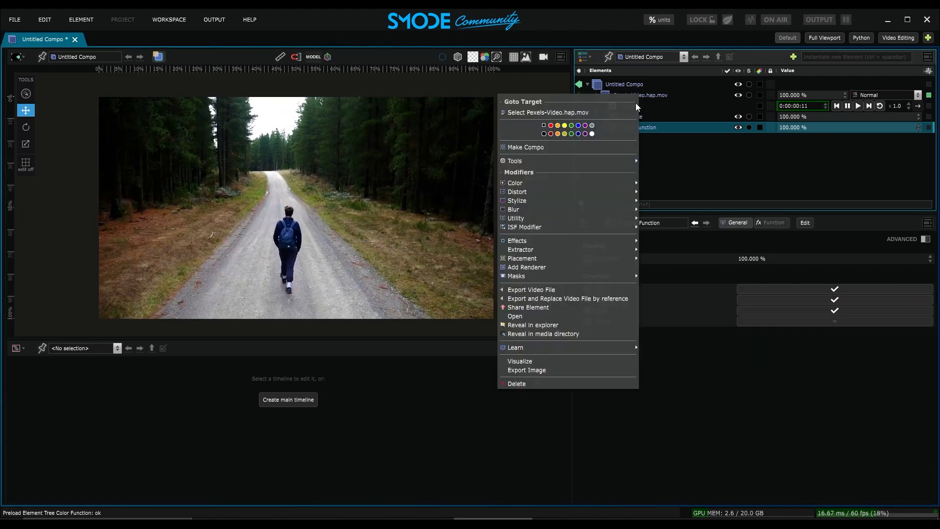
{"action": "mouse_move", "coordinate": [611, 191]}
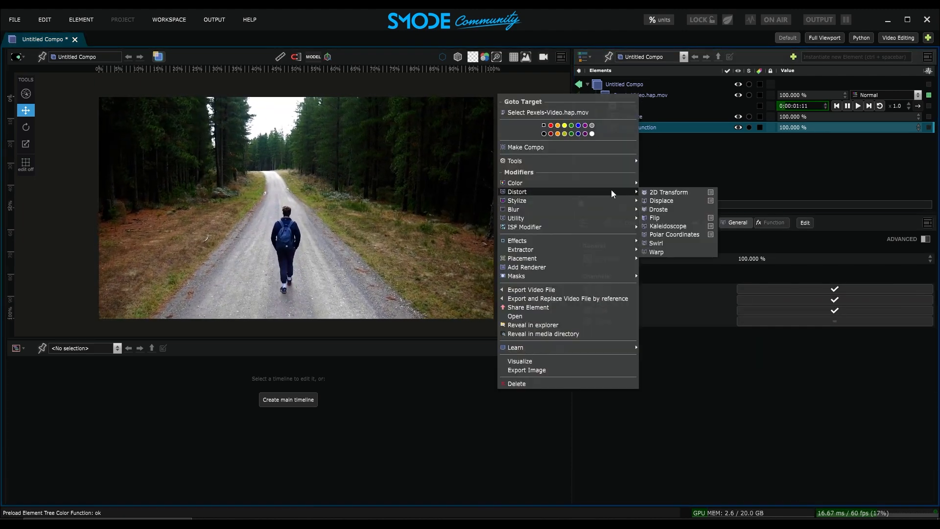
{"action": "left_click", "coordinate": [668, 226]}
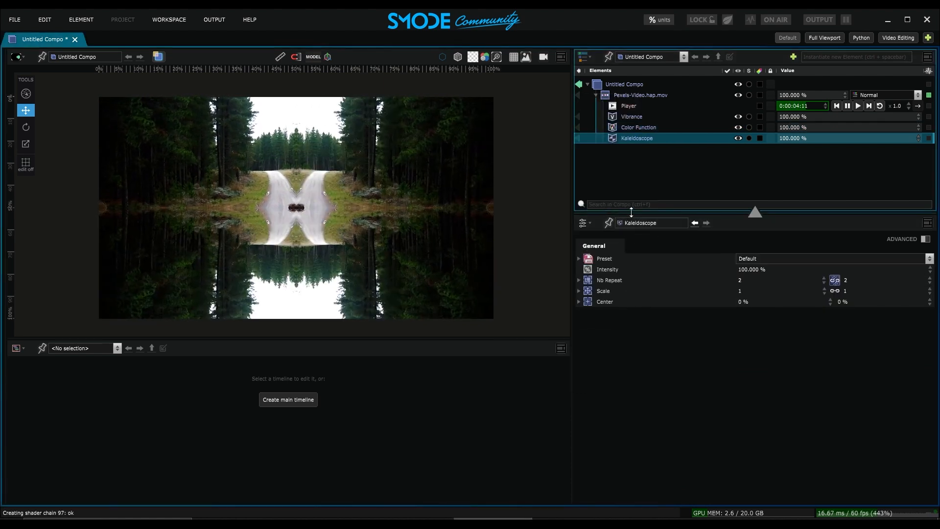
{"action": "left_click_drag", "start_coordinate": [748, 302], "coordinate": [911, 302]}
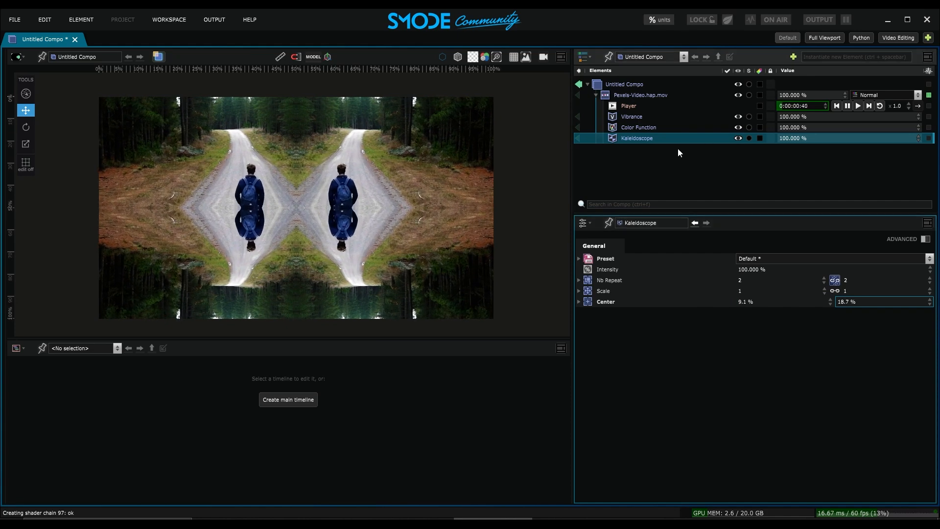
{"action": "key", "text": "Delete"}
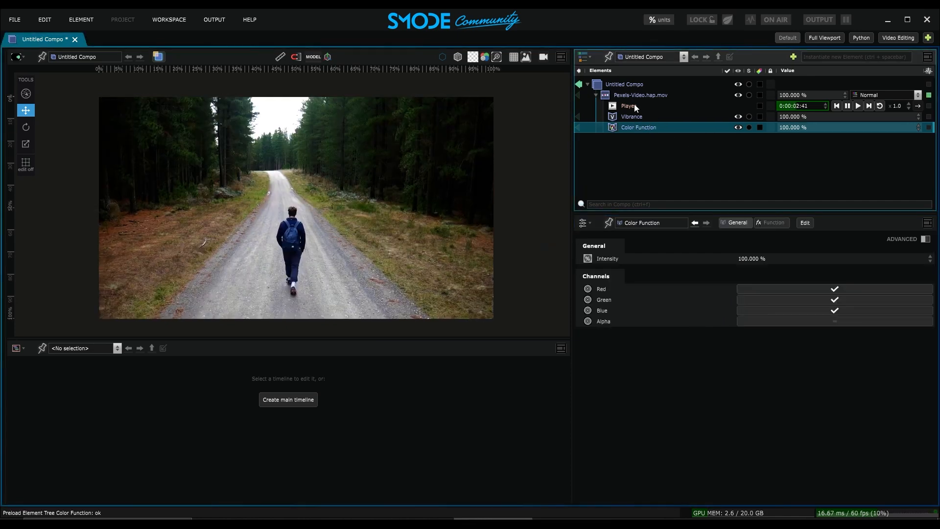
Try a Pixelate stylize modifier on the video layer with a Downscale Factor value of 90.3, and delete it again
{"action": "right_click", "coordinate": [636, 95]}
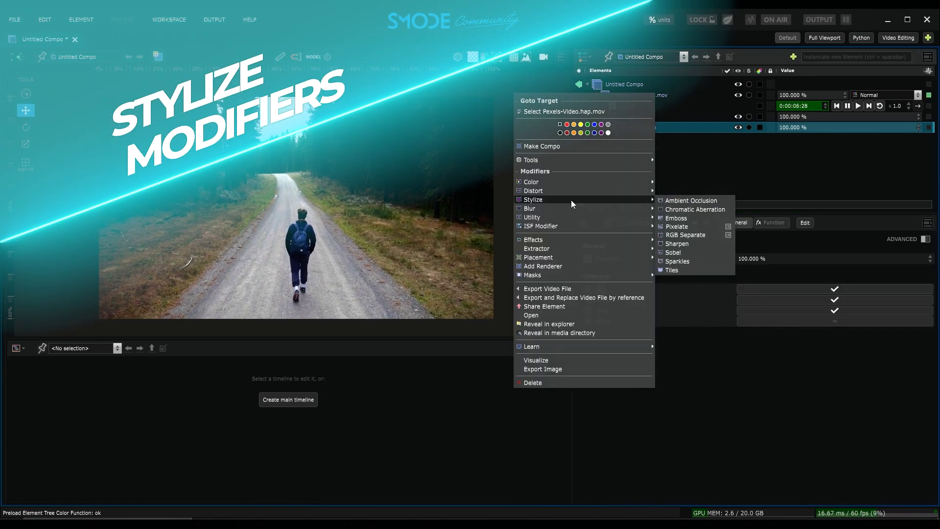
{"action": "left_click", "coordinate": [676, 226]}
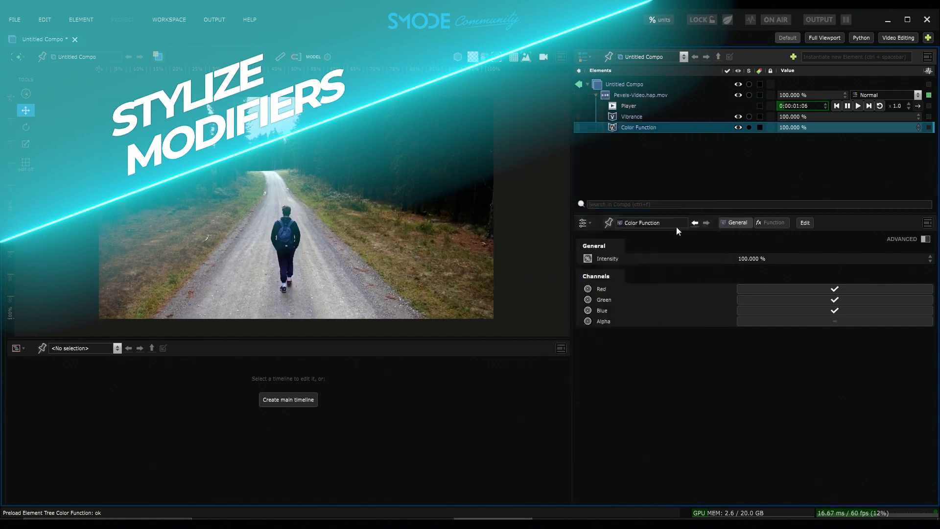
{"action": "left_click", "coordinate": [618, 291]}
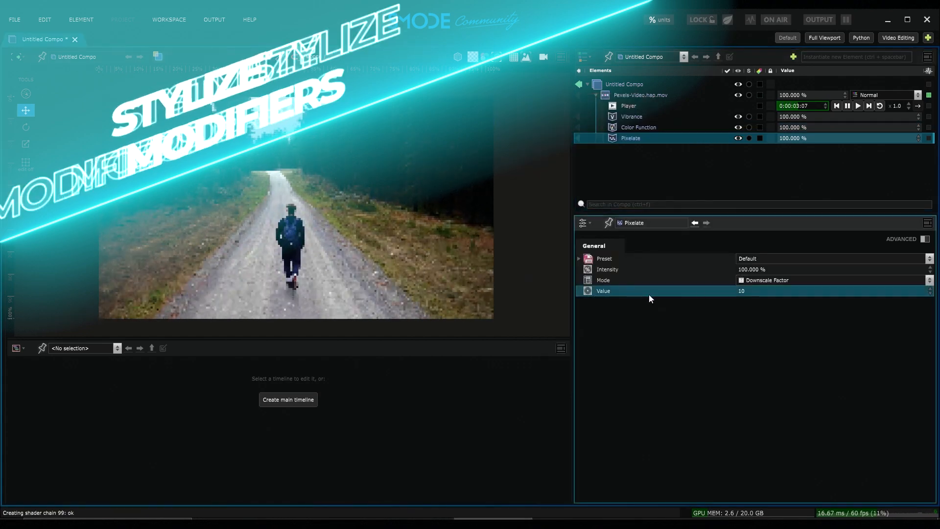
{"action": "left_click_drag", "start_coordinate": [741, 294], "coordinate": [874, 290]}
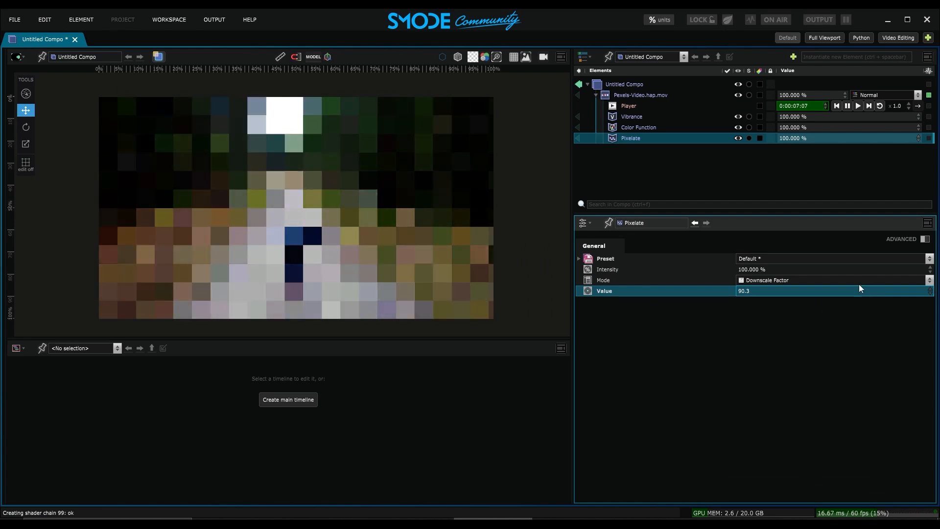
{"action": "key", "text": "Delete"}
Try the RGB Separate stylize modifier on the video layer with its default settings and delete it again
{"action": "right_click", "coordinate": [630, 95]}
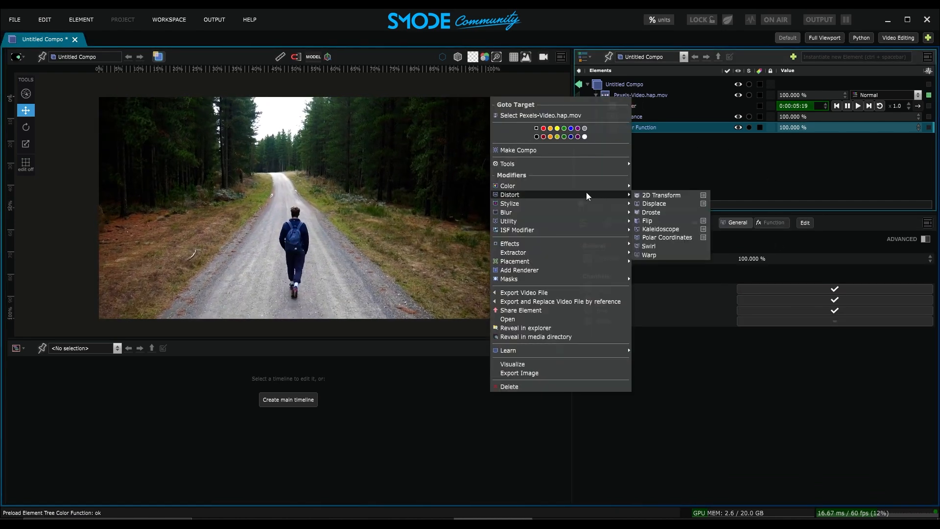
{"action": "mouse_move", "coordinate": [569, 203]}
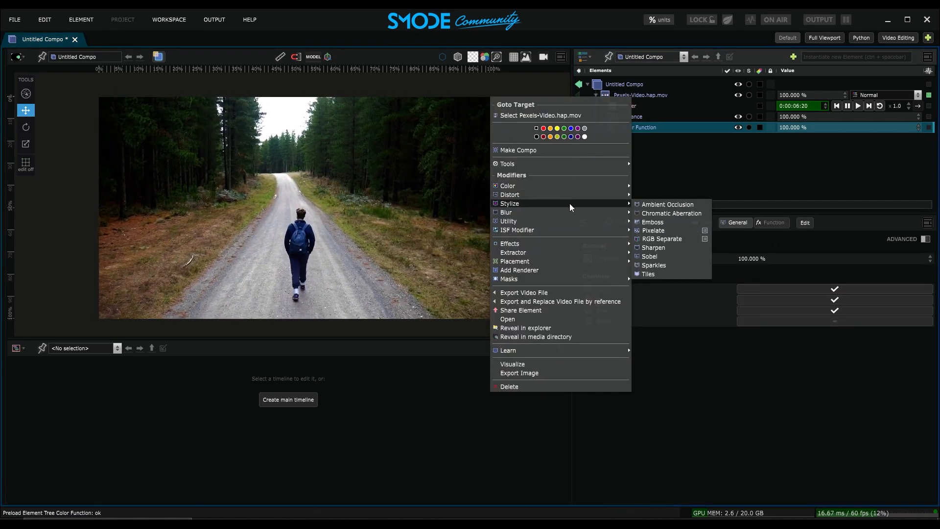
{"action": "left_click", "coordinate": [659, 240]}
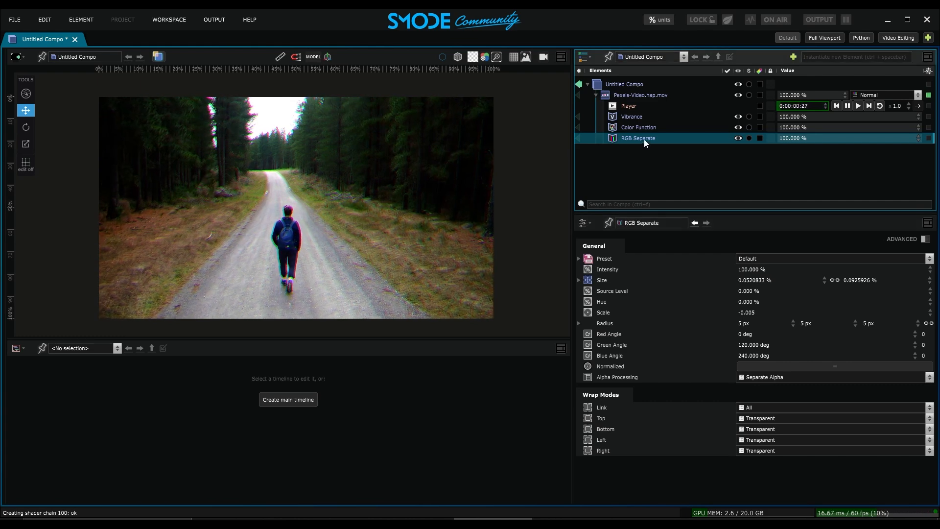
{"action": "key", "text": "Delete"}
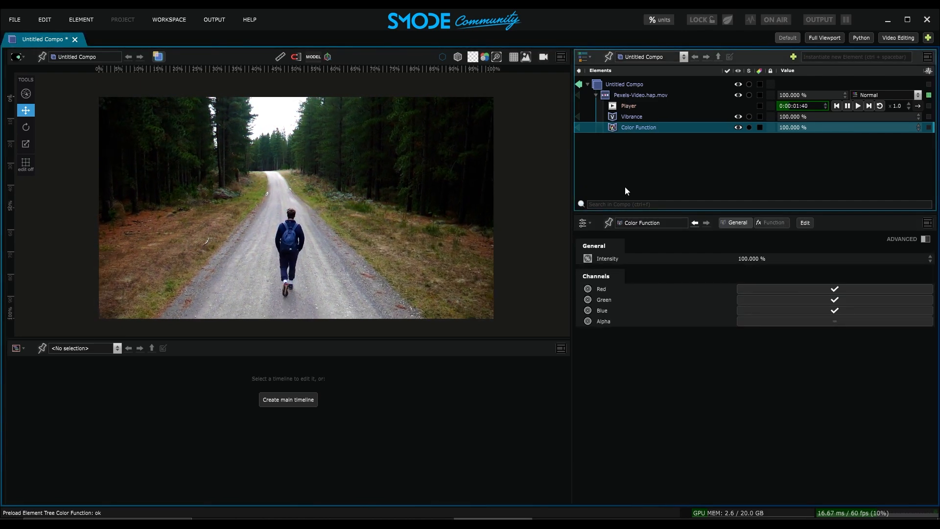
Add a Blur modifier to the video layer and set its radius to 76 px
{"action": "right_click", "coordinate": [640, 97]}
{"action": "mouse_move", "coordinate": [561, 211]}
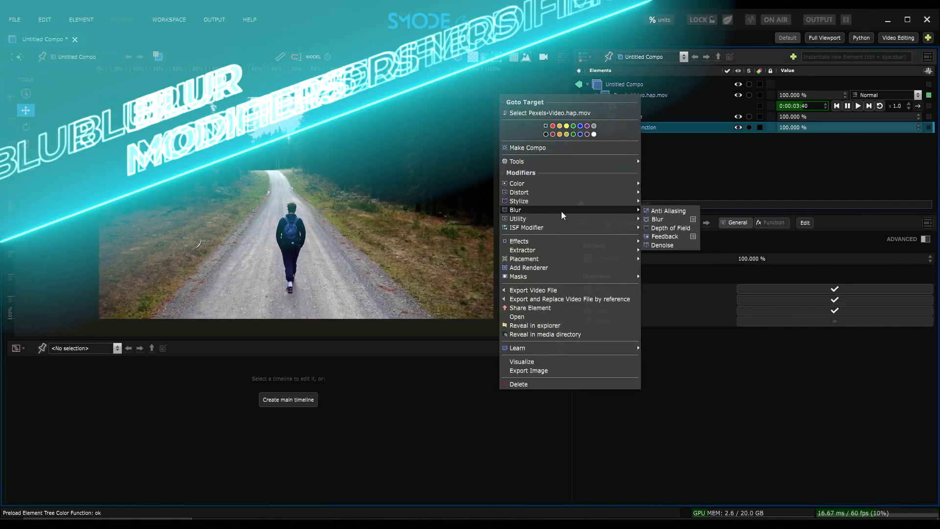
{"action": "left_click", "coordinate": [658, 219]}
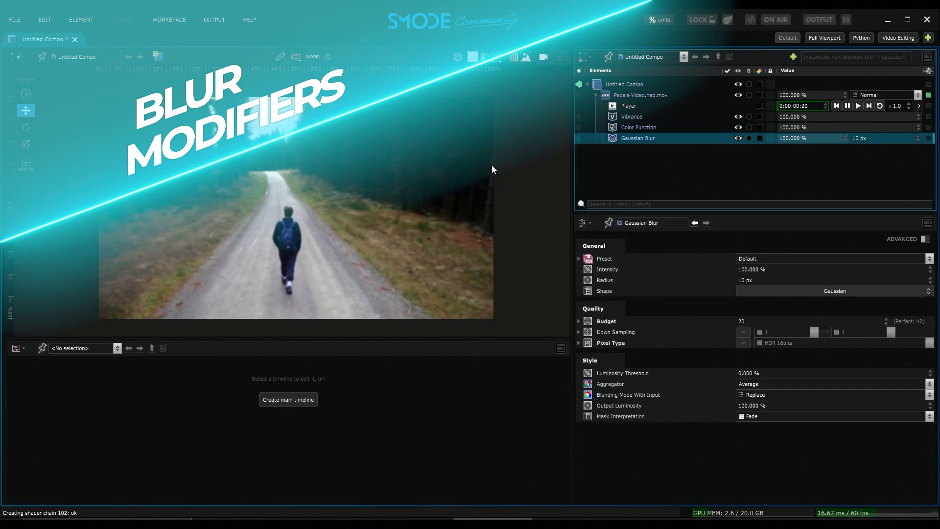
{"action": "left_click_drag", "start_coordinate": [736, 281], "coordinate": [737, 249]}
Try the Glow (small), Radial (spin) and Radial (Zoom) presets on the blur modifier in turn, and delete the modifier
{"action": "left_click", "coordinate": [630, 260]}
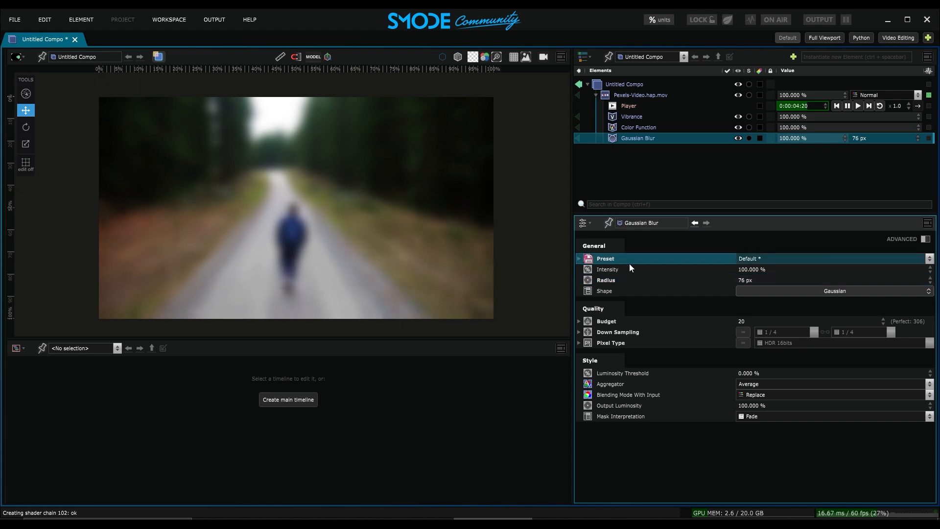
{"action": "left_click", "coordinate": [752, 260]}
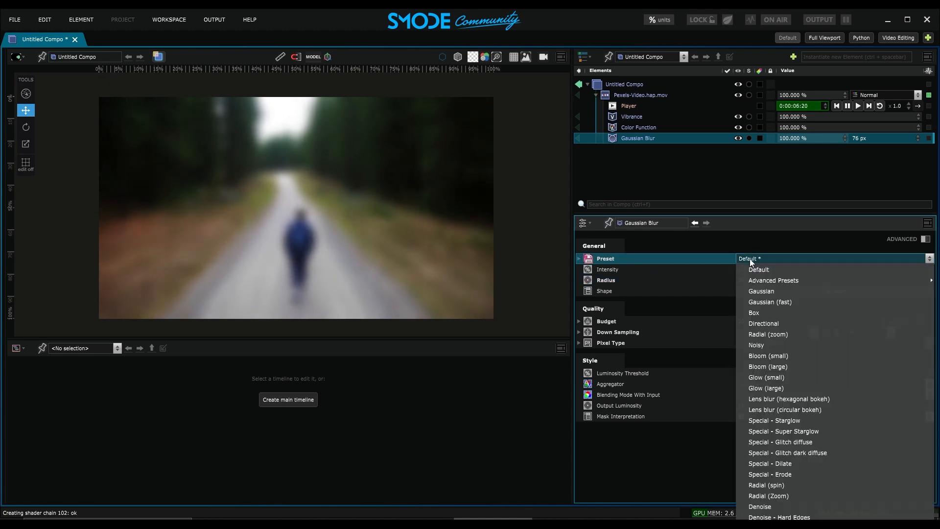
{"action": "left_click", "coordinate": [766, 377]}
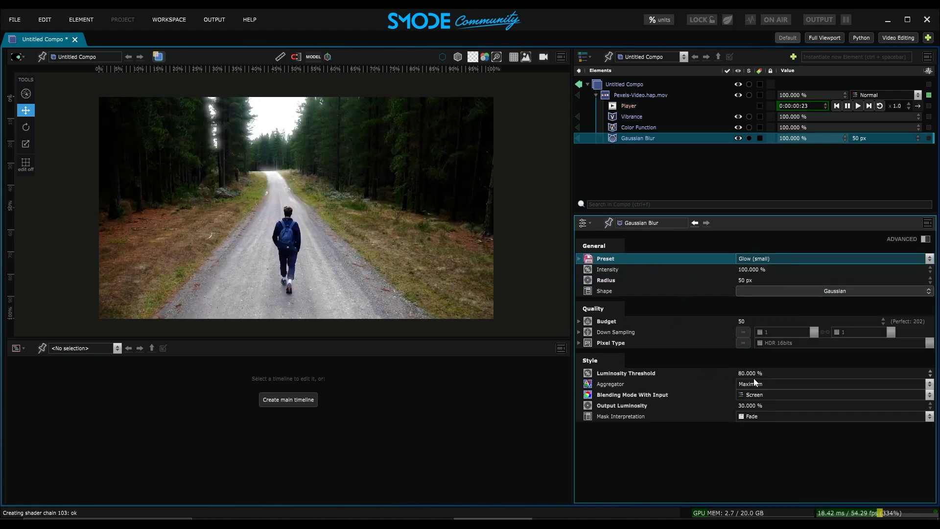
{"action": "left_click", "coordinate": [777, 259]}
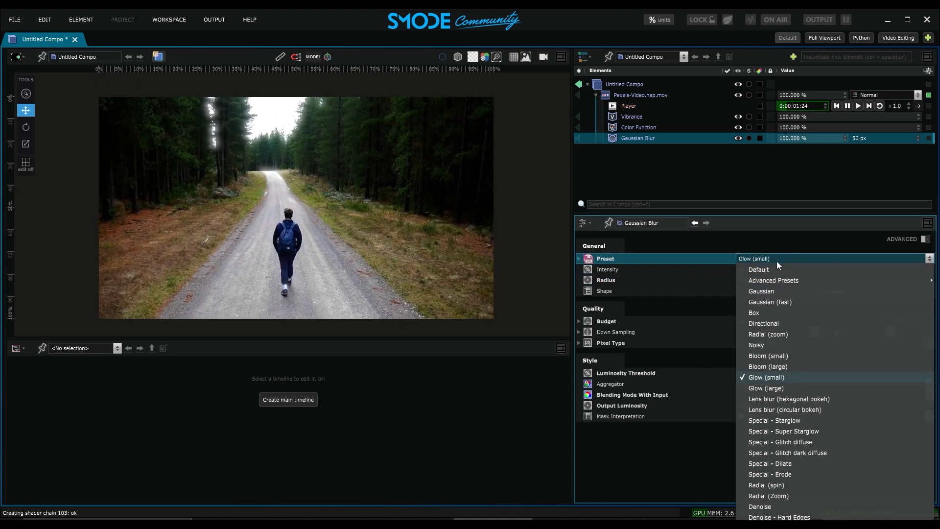
{"action": "left_click", "coordinate": [767, 486]}
{"action": "left_click", "coordinate": [806, 260]}
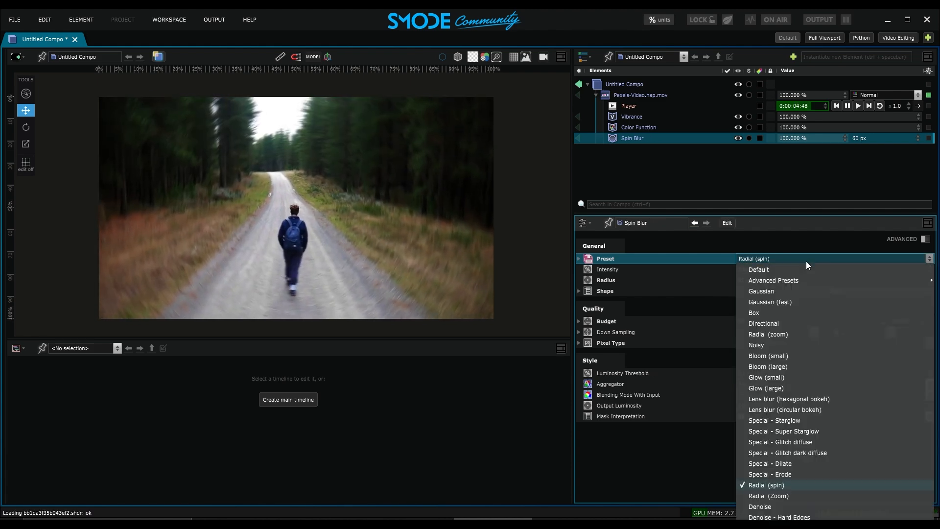
{"action": "left_click", "coordinate": [763, 497]}
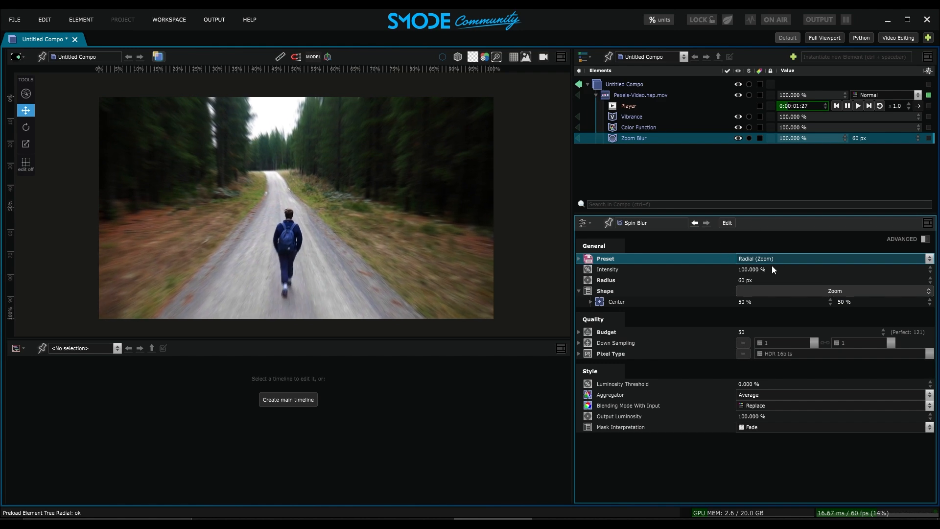
{"action": "left_click", "coordinate": [766, 258]}
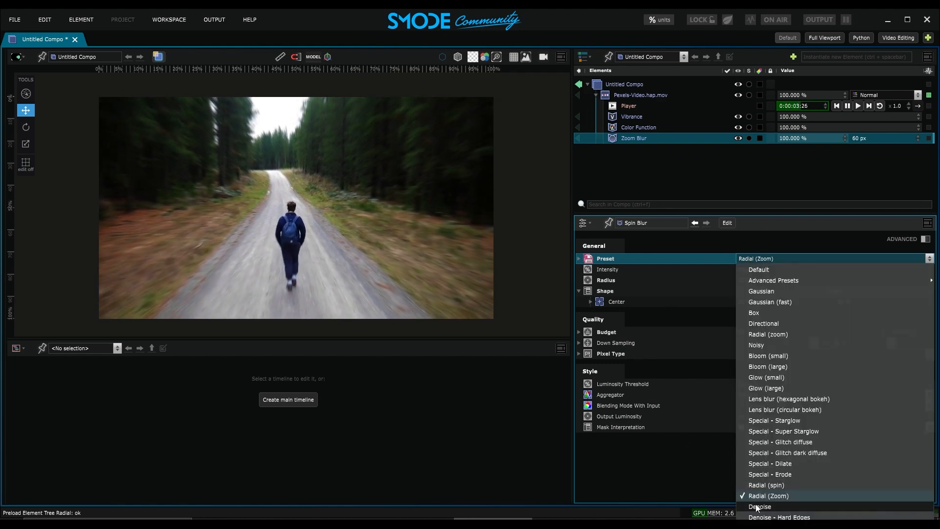
{"action": "left_click", "coordinate": [707, 484]}
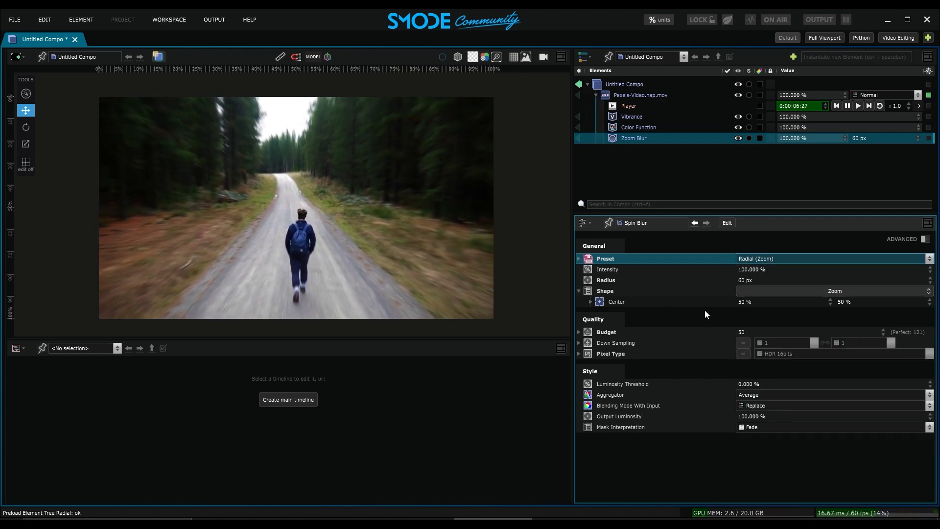
{"action": "left_click", "coordinate": [637, 139]}
{"action": "key", "text": "Delete"}
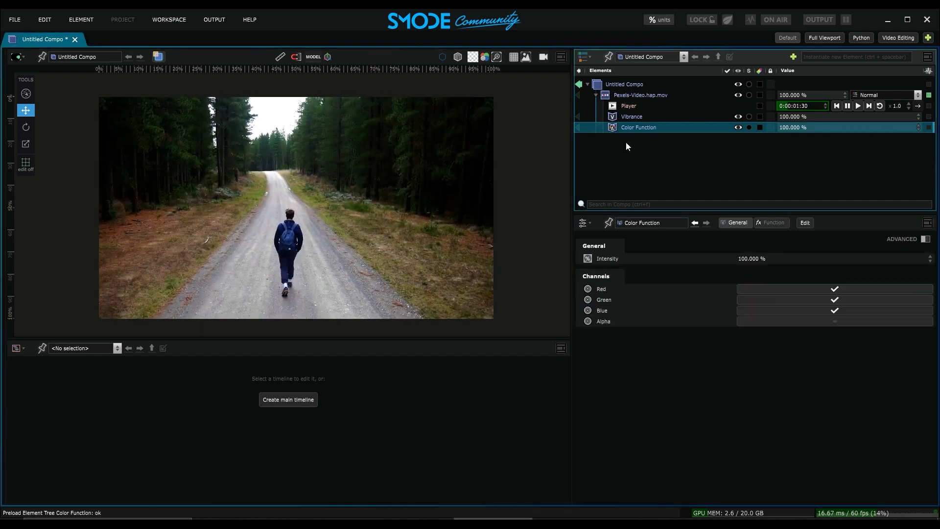
Try the Freeze utility modifier on the video layer with its default settings and delete it again
{"action": "right_click", "coordinate": [634, 96]}
{"action": "mouse_move", "coordinate": [541, 219]}
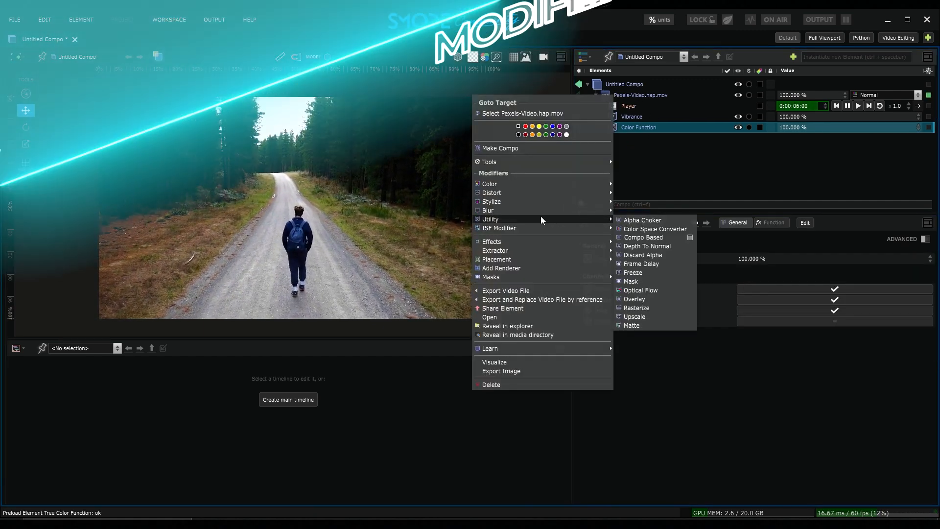
{"action": "left_click", "coordinate": [633, 272]}
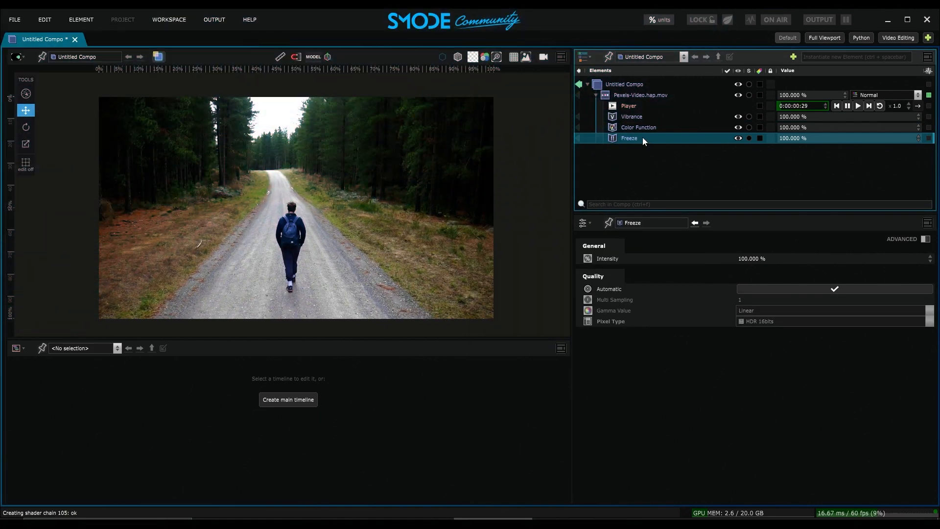
{"action": "key", "text": "Delete"}
Examine the Utility and ISF modifiers available for the video layer
{"action": "right_click", "coordinate": [643, 95]}
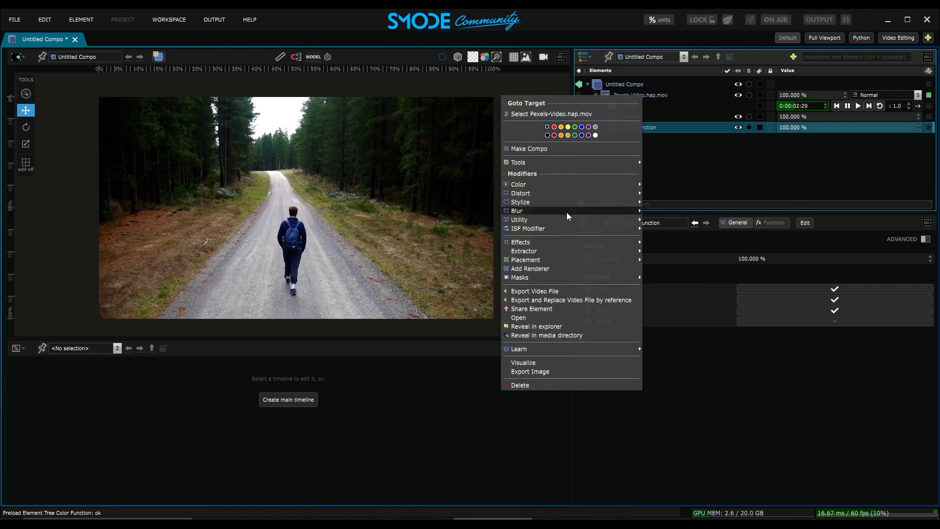
{"action": "mouse_move", "coordinate": [563, 220]}
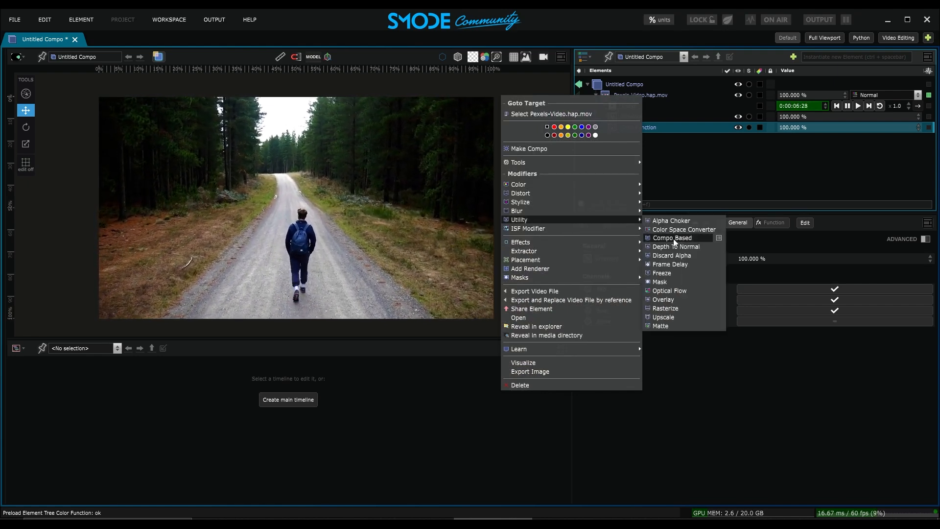
{"action": "right_click", "coordinate": [620, 95]}
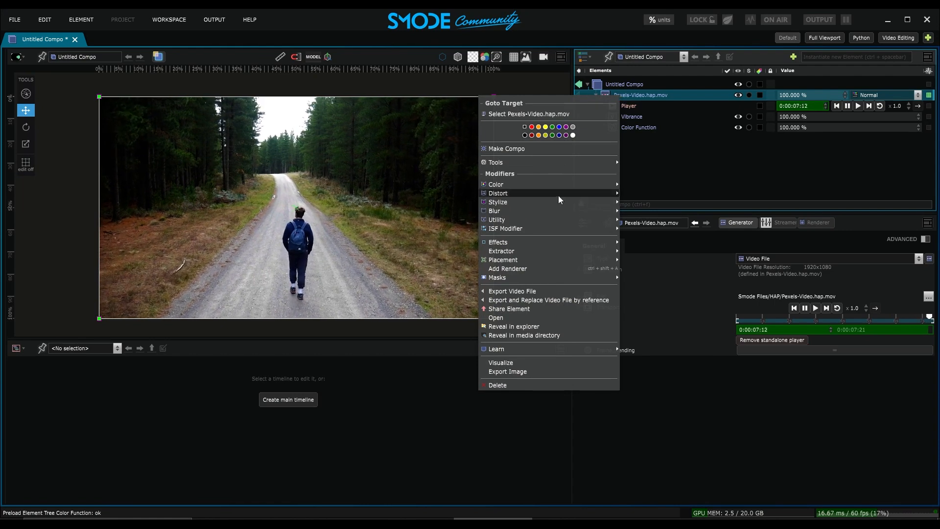
{"action": "mouse_move", "coordinate": [539, 231]}
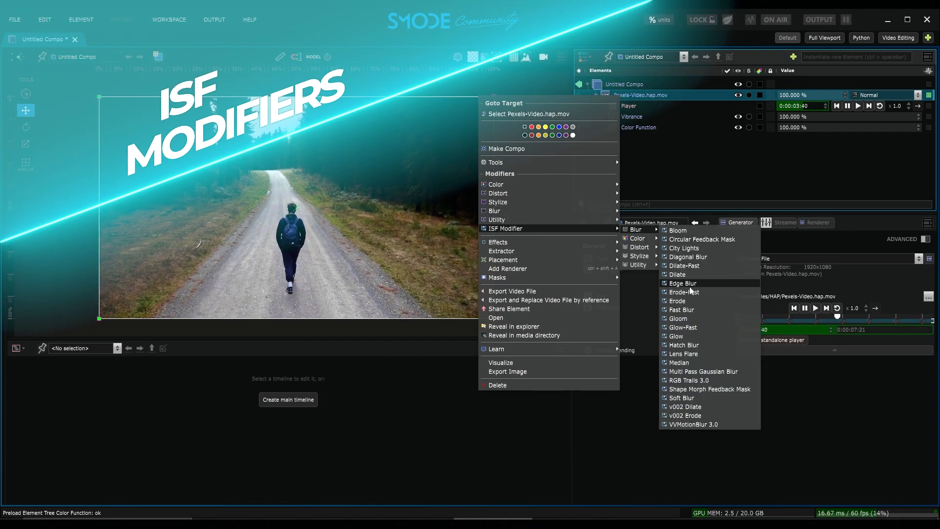
{"action": "left_click", "coordinate": [686, 160]}
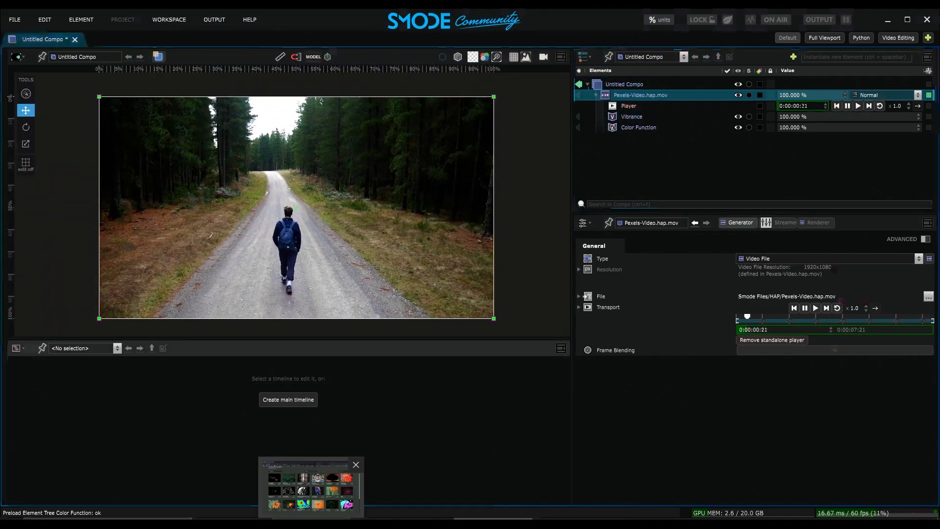
{"action": "left_click", "coordinate": [305, 523]}
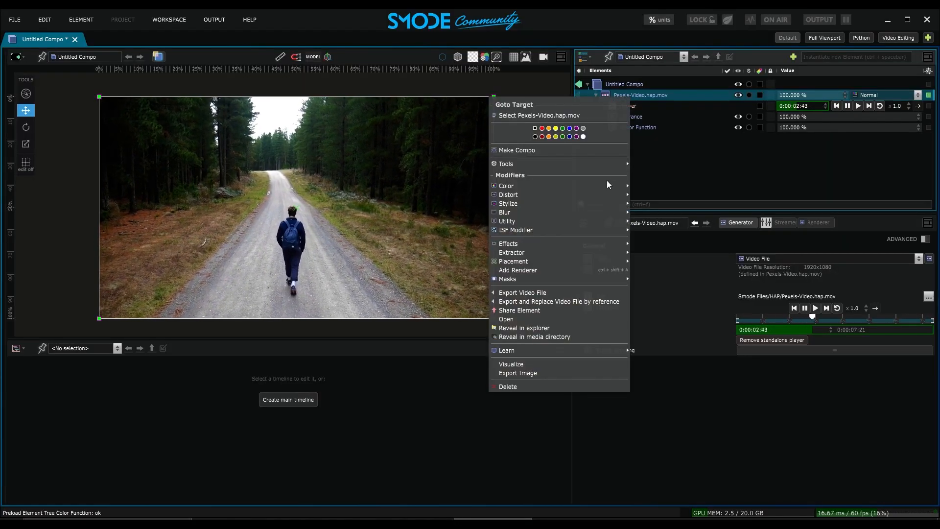
Try the Bloom ISF blur modifier on the video layer with its default settings and delete it again
{"action": "mouse_move", "coordinate": [583, 231]}
{"action": "mouse_move", "coordinate": [644, 249]}
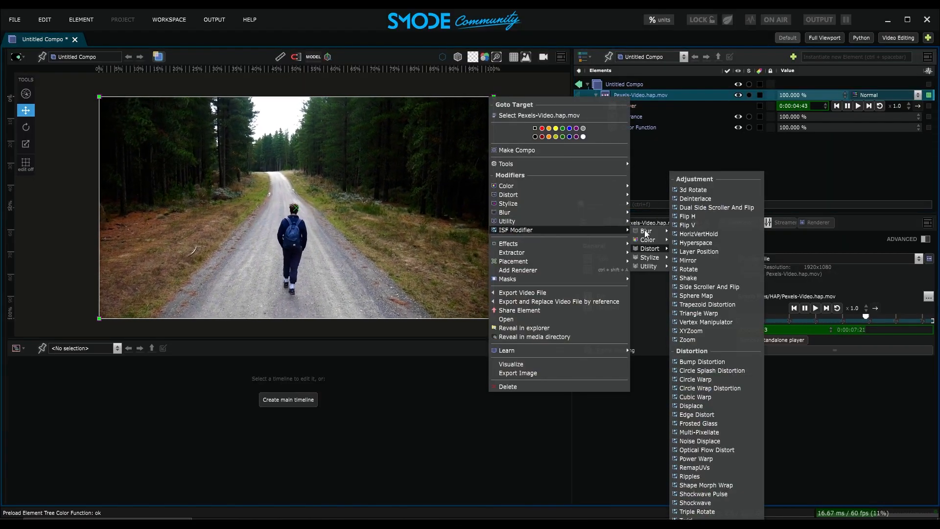
{"action": "mouse_move", "coordinate": [648, 231]}
{"action": "left_click", "coordinate": [690, 233]}
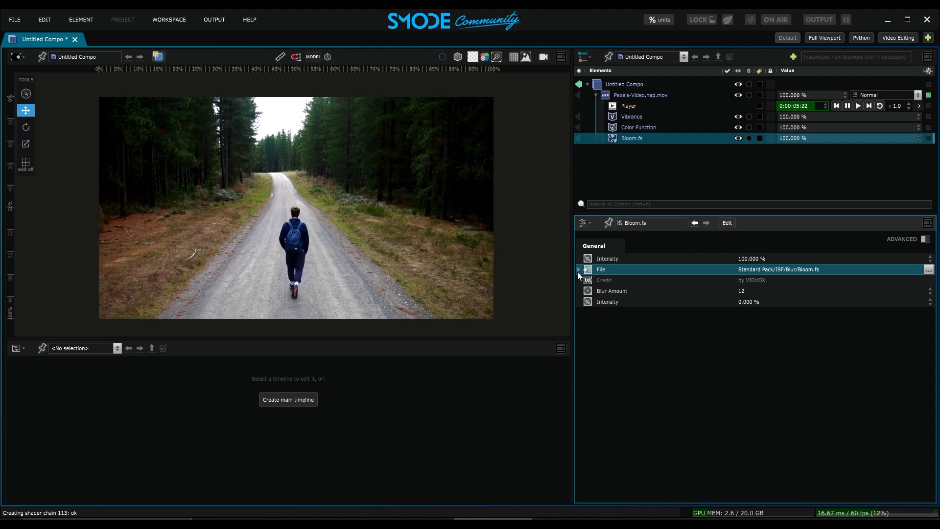
{"action": "key", "text": "Delete"}
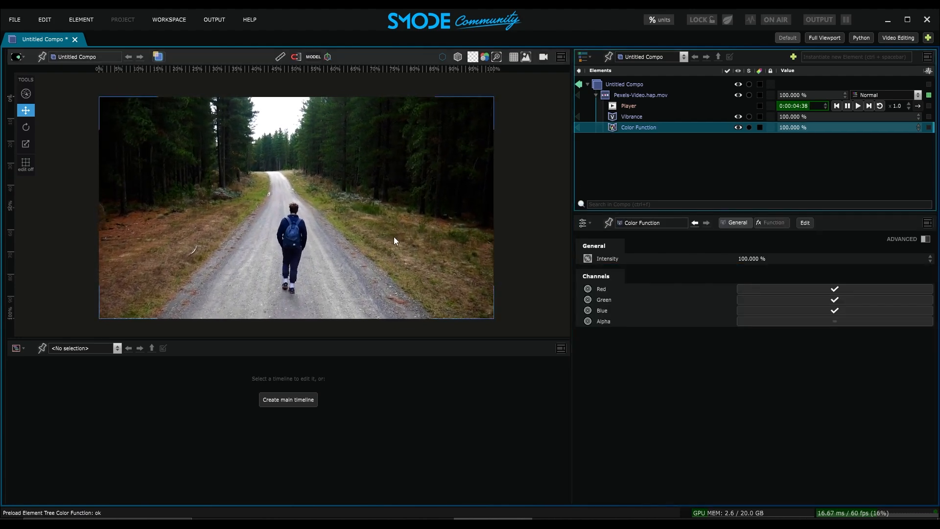
Show the media browser and expand the Standard Pack's ISF folder down to its Blur shader files
{"action": "left_click", "coordinate": [5, 197]}
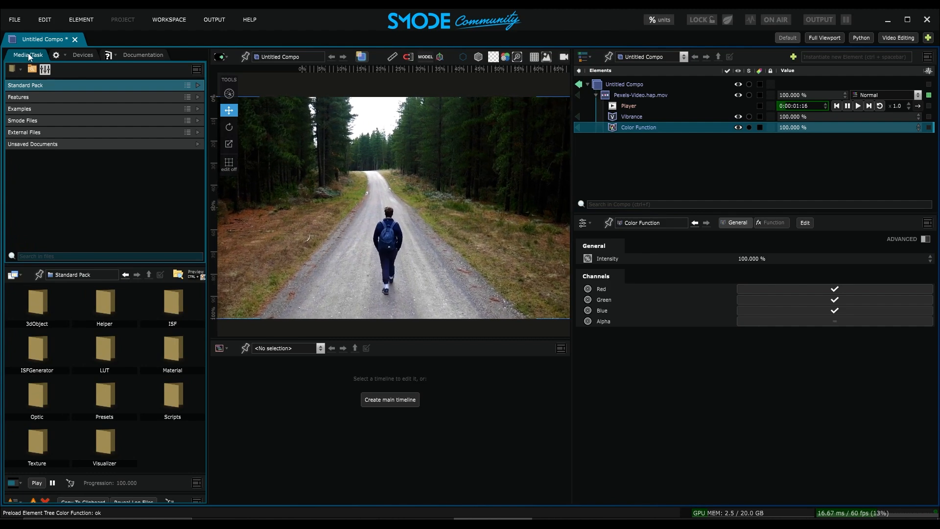
{"action": "left_click", "coordinate": [30, 85]}
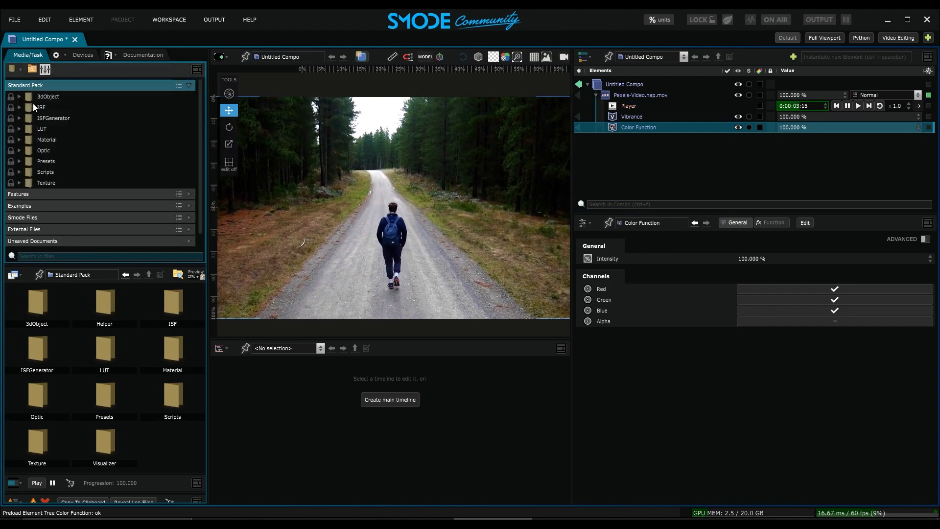
{"action": "left_click", "coordinate": [33, 107]}
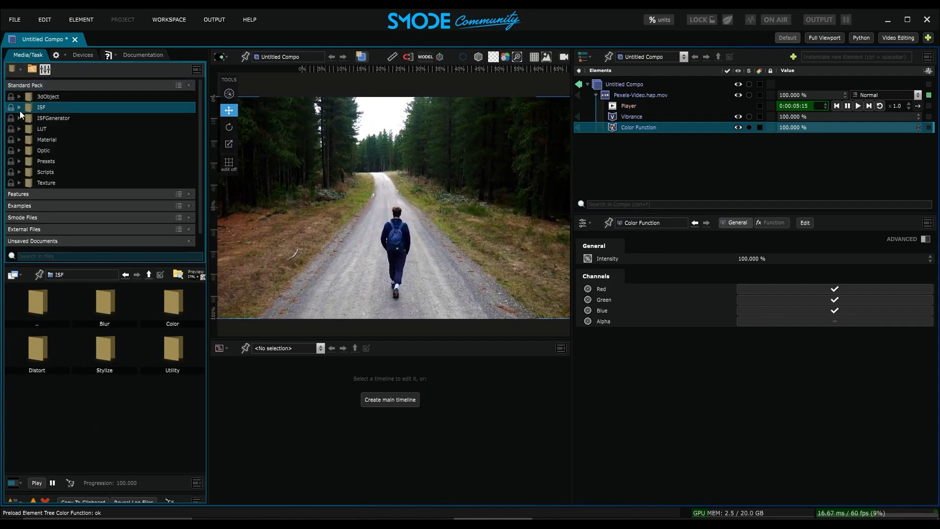
{"action": "left_click", "coordinate": [19, 107]}
{"action": "left_click", "coordinate": [43, 117]}
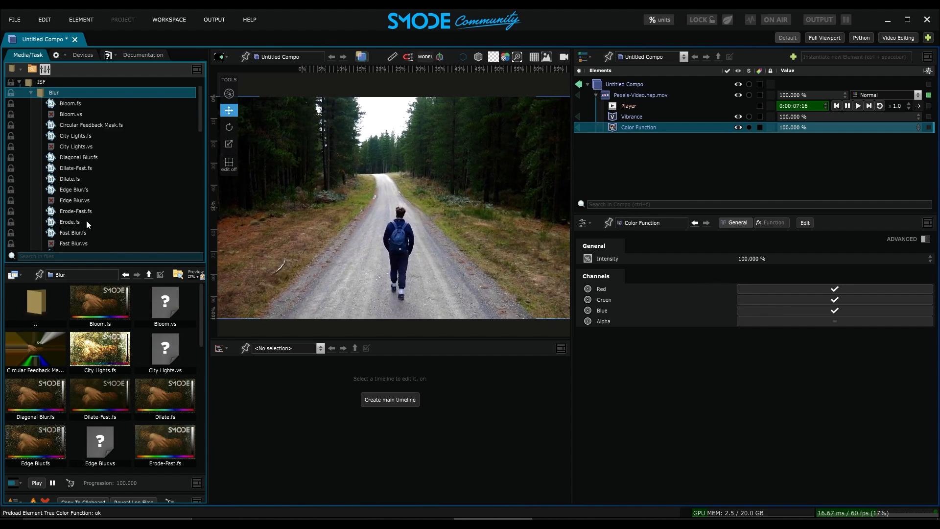
{"action": "scroll", "coordinate": [85, 221], "scroll_direction": "down", "scroll_amount": 3}
Add the Erode.fs shader from the ISF Blur folder to the video layer as a modifier
{"action": "right_click", "coordinate": [623, 100]}
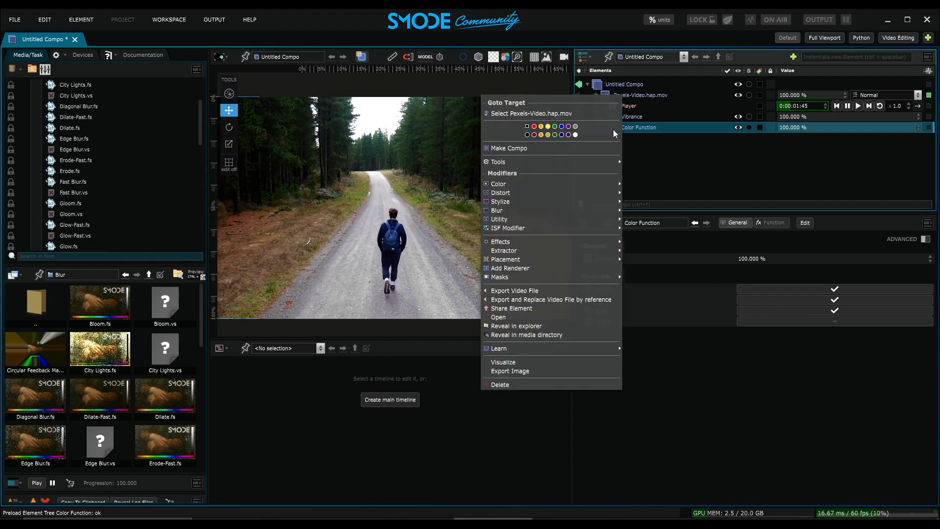
{"action": "mouse_move", "coordinate": [575, 228]}
{"action": "key", "text": "Escape"}
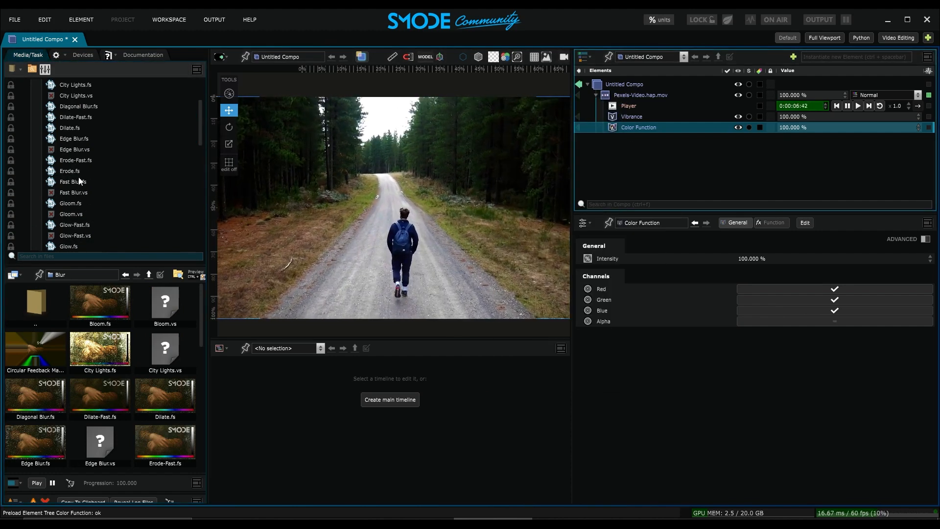
{"action": "left_click_drag", "start_coordinate": [63, 172], "coordinate": [647, 94]}
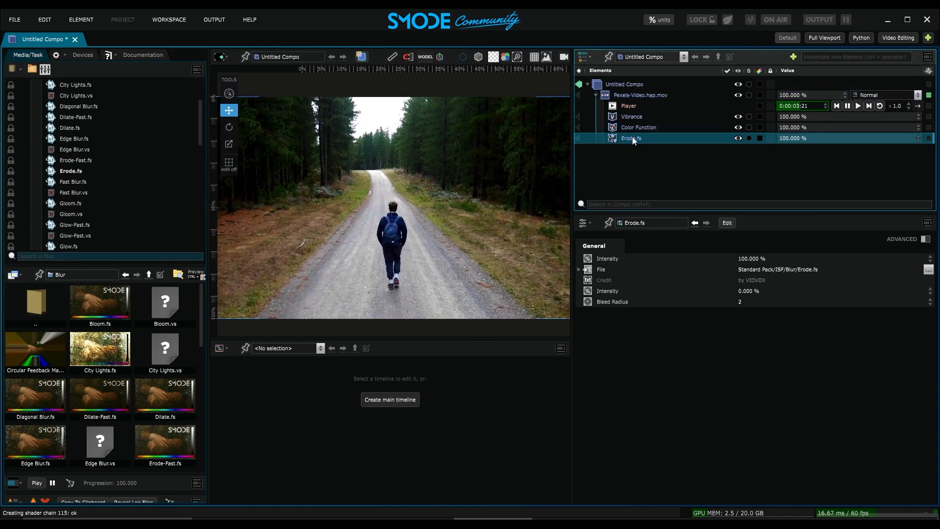
Add the Median.fs shader from the ISF Blur folder to the video layer and set its radius to 6.552
{"action": "scroll", "coordinate": [139, 177], "scroll_direction": "down", "scroll_amount": 3}
{"action": "left_click_drag", "start_coordinate": [64, 202], "coordinate": [633, 96]}
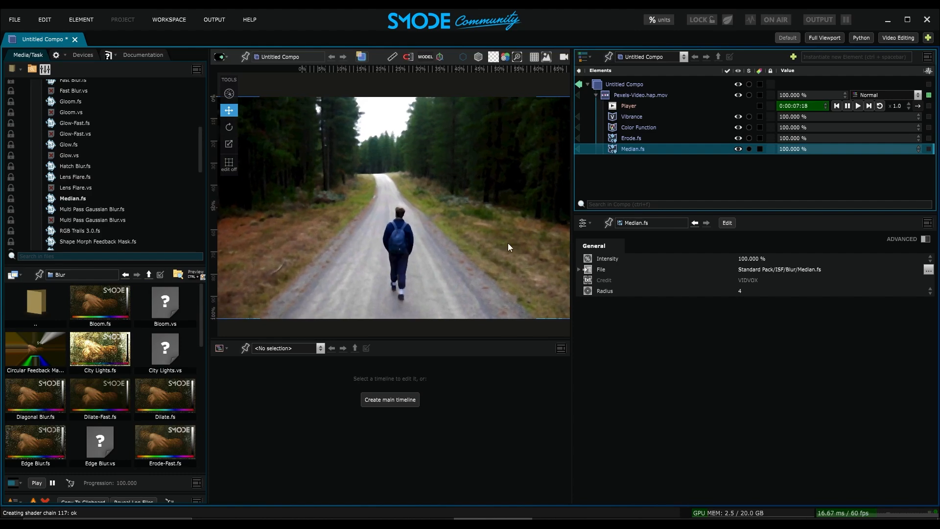
{"action": "left_click_drag", "start_coordinate": [749, 289], "coordinate": [743, 290]}
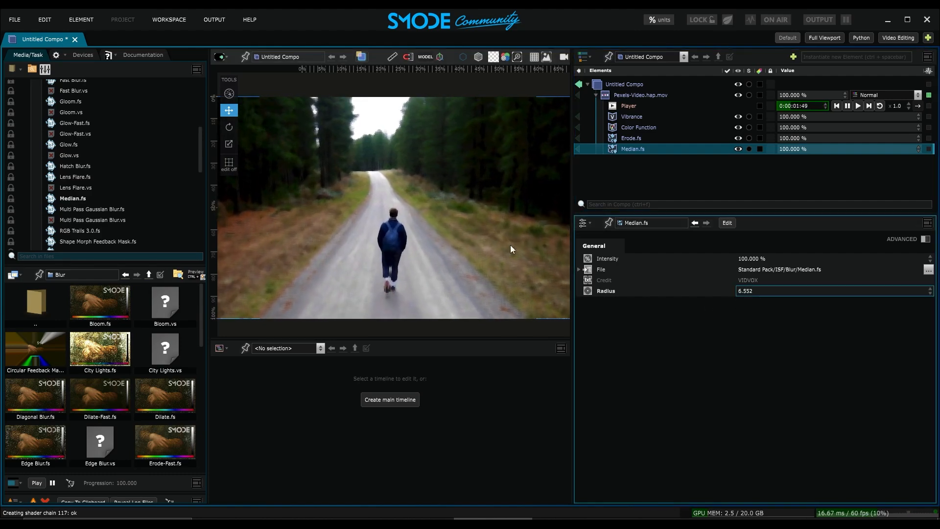